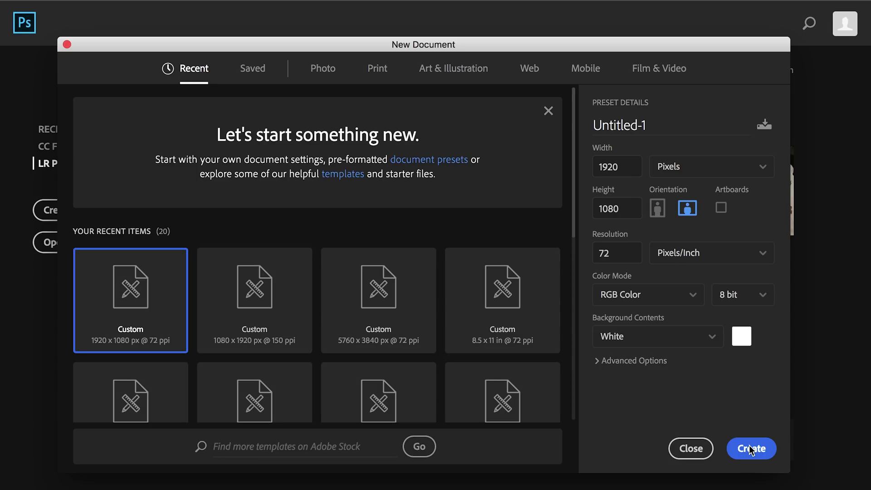
Create the blank 1920 × 1080 document and open 0O8A8838.jpg in Photoshop CC 2018
{"action": "left_click", "coordinate": [750, 448]}
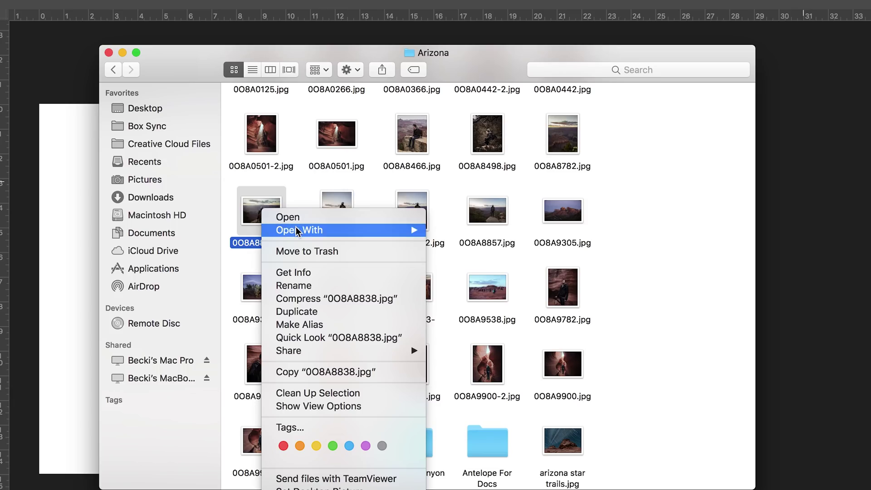
{"action": "mouse_move", "coordinate": [302, 231]}
{"action": "left_click", "coordinate": [557, 281]}
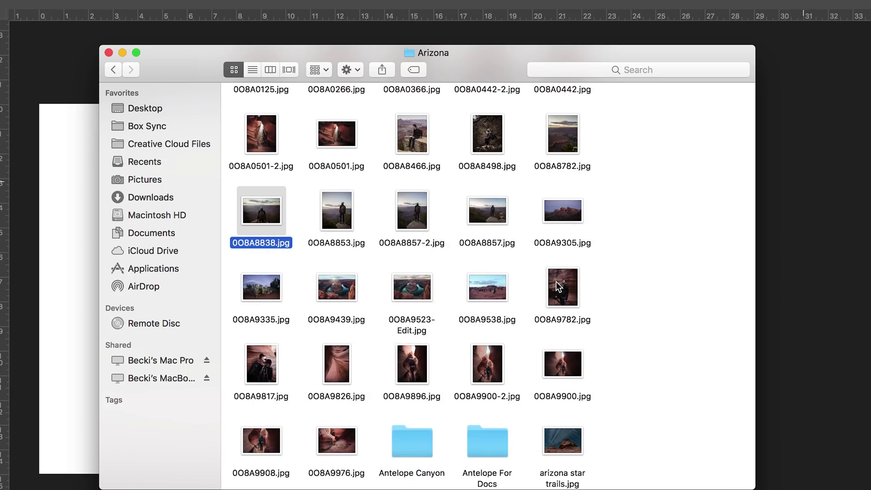
{"action": "left_click", "coordinate": [813, 316]}
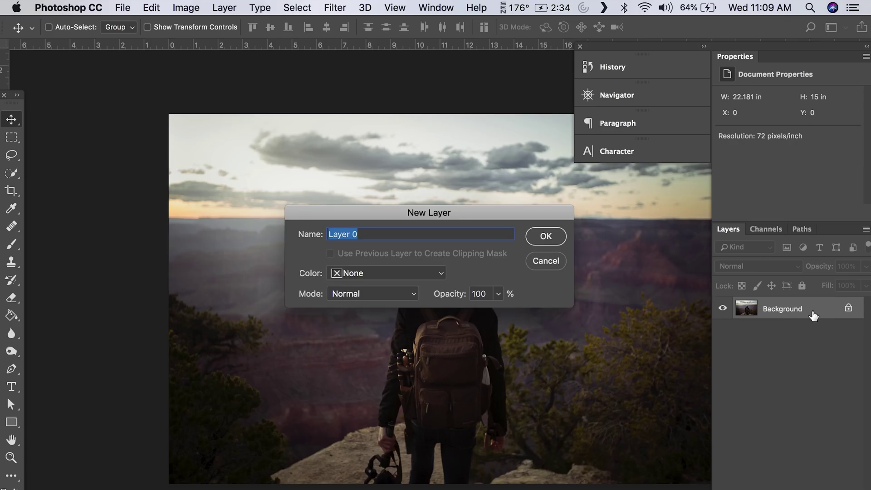
Make the photo's Background Layer 0, copy it merged, close unsaved, and paste into the blank document
{"action": "key", "text": "Return"}
{"action": "key", "text": "cmd+a"}
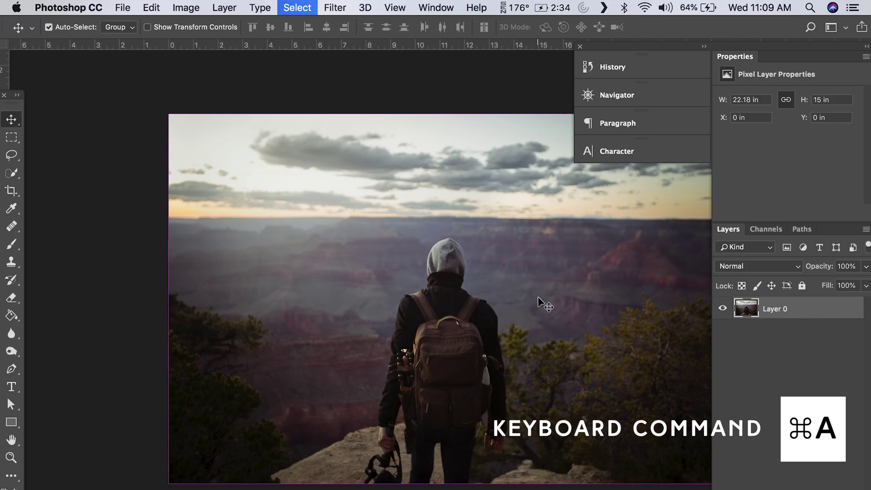
{"action": "key", "text": "super+shift+c"}
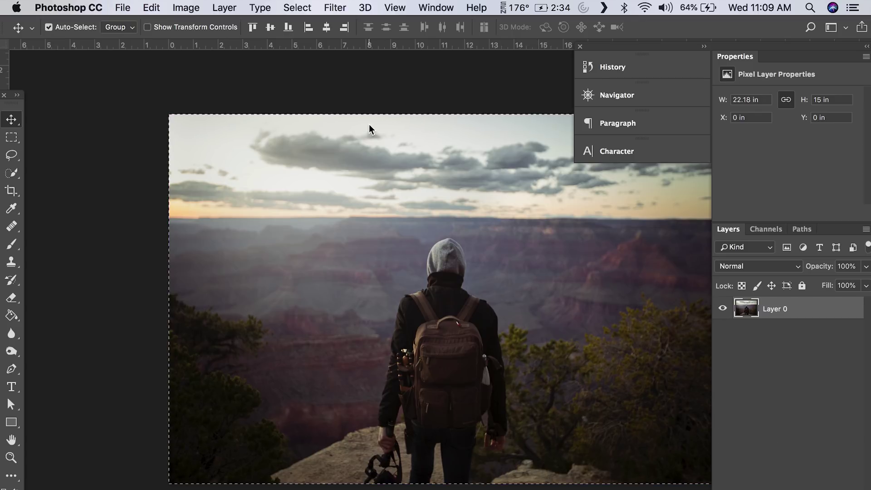
{"action": "key", "text": "super+w"}
{"action": "left_click", "coordinate": [401, 212]}
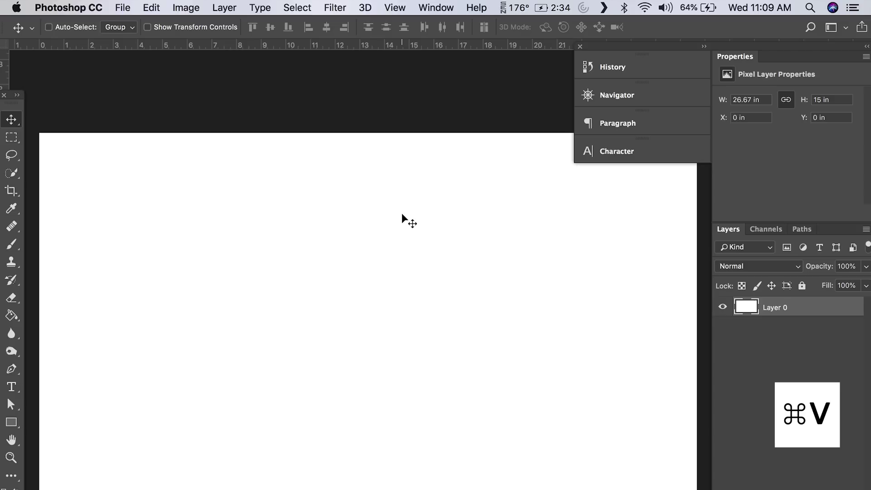
{"action": "key", "text": "super+v"}
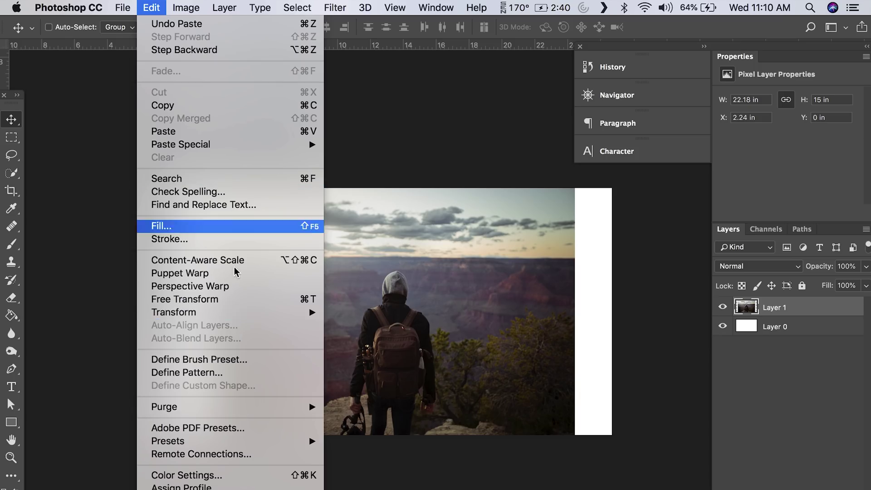
Scale the pasted hiker photo about 125% from its centre and shift it down to fill the canvas
{"action": "mouse_move", "coordinate": [265, 313]}
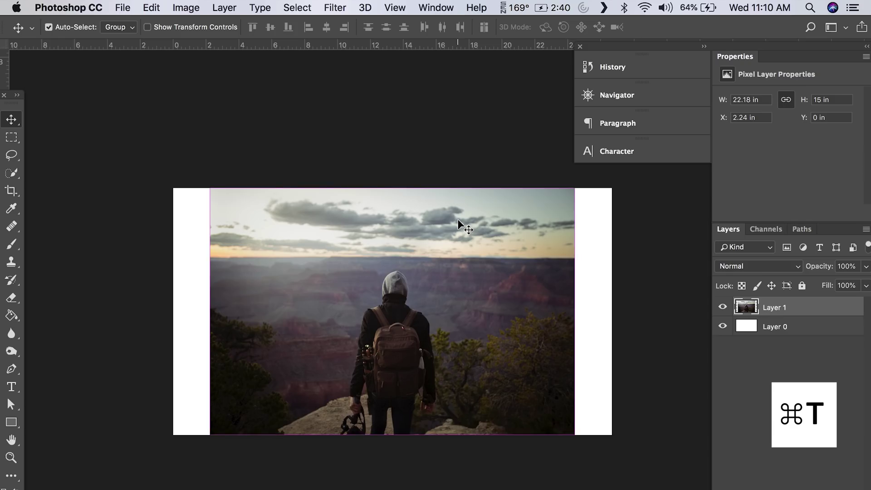
{"action": "key", "text": "super+t"}
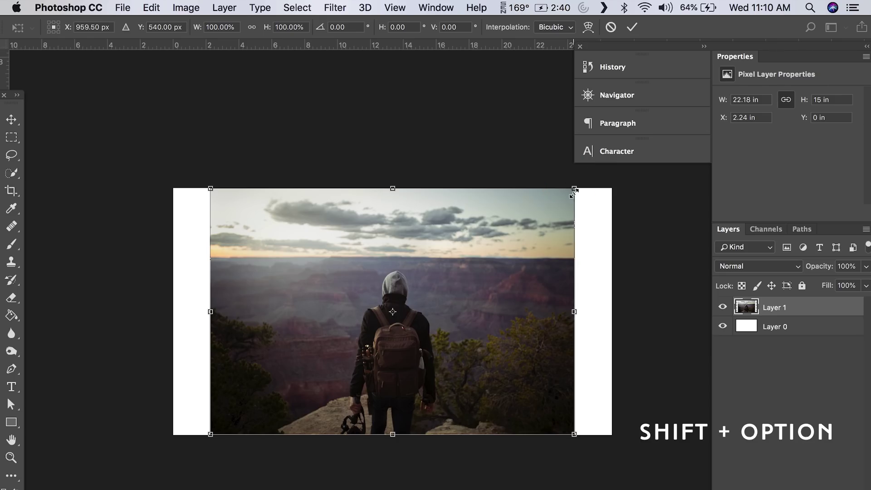
{"action": "left_click_drag", "start_coordinate": [574, 191], "coordinate": [583, 187]}
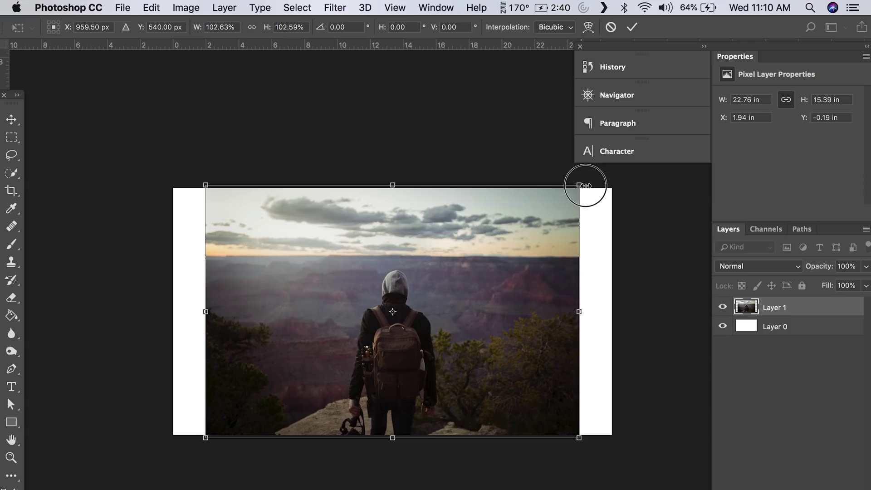
{"action": "left_click_drag", "start_coordinate": [584, 186], "coordinate": [628, 164]}
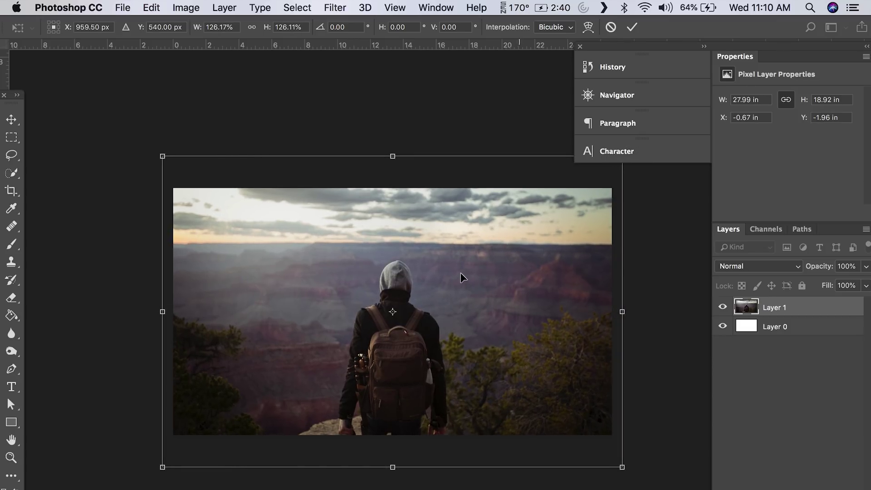
{"action": "left_click_drag", "start_coordinate": [458, 281], "coordinate": [458, 288]}
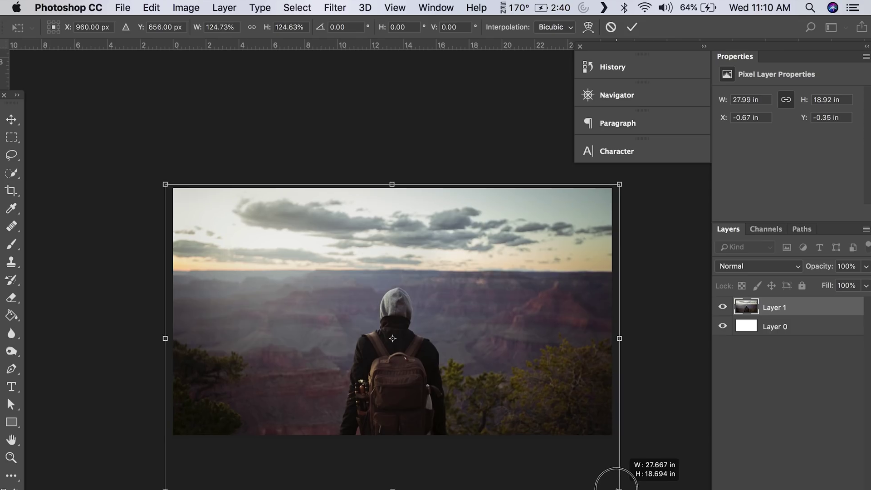
{"action": "left_click_drag", "start_coordinate": [608, 480], "coordinate": [614, 486]}
{"action": "key", "text": "Return"}
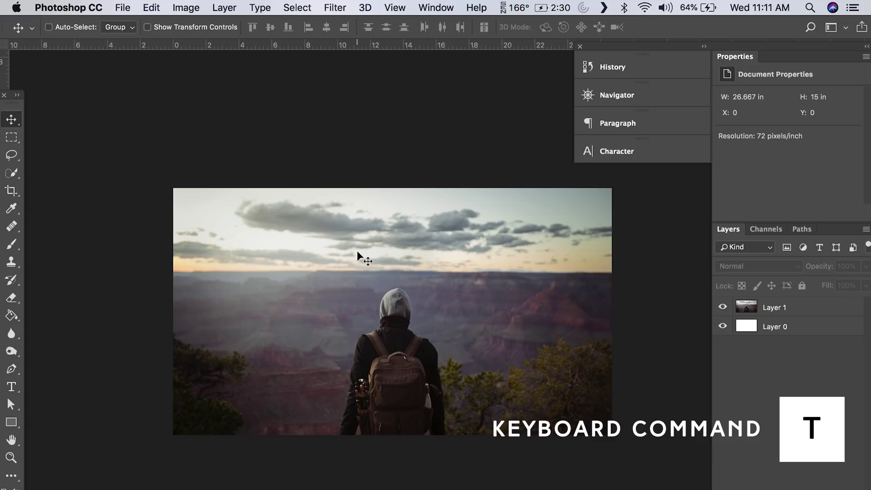
Start a 30 pt text layer over the sky for the Grand Canyon title
{"action": "key", "text": "t"}
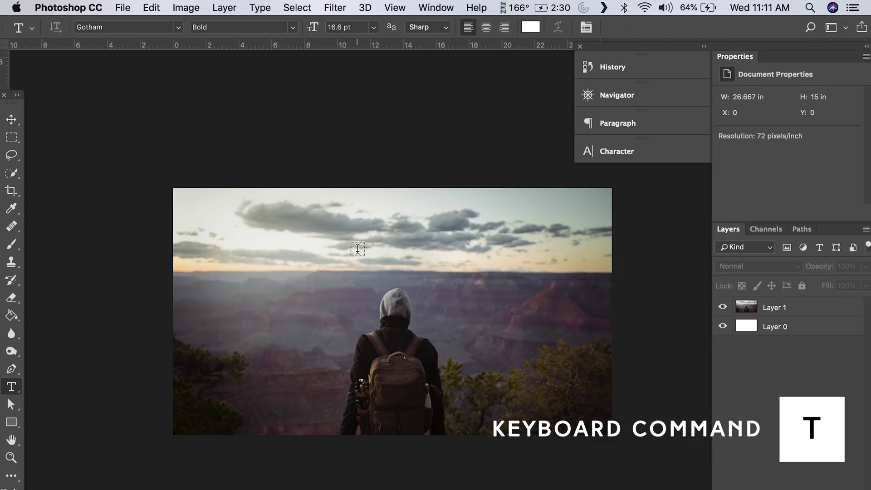
{"action": "left_click", "coordinate": [271, 244]}
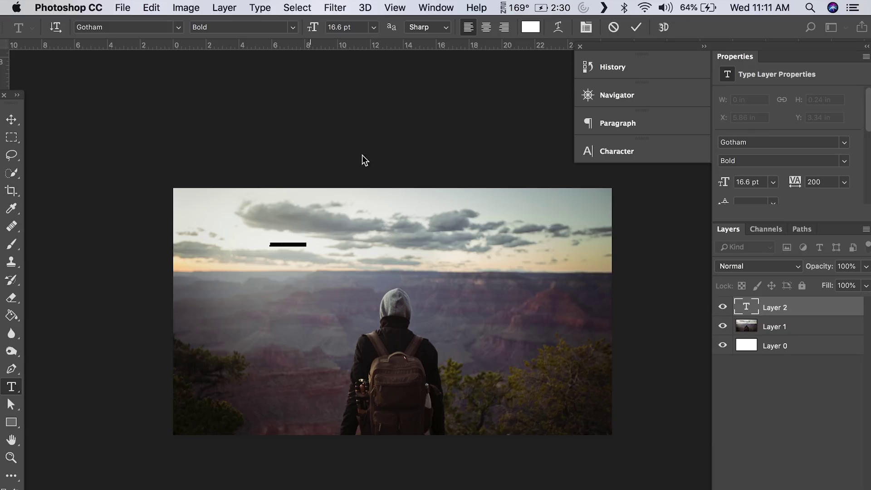
{"action": "left_click", "coordinate": [374, 31]}
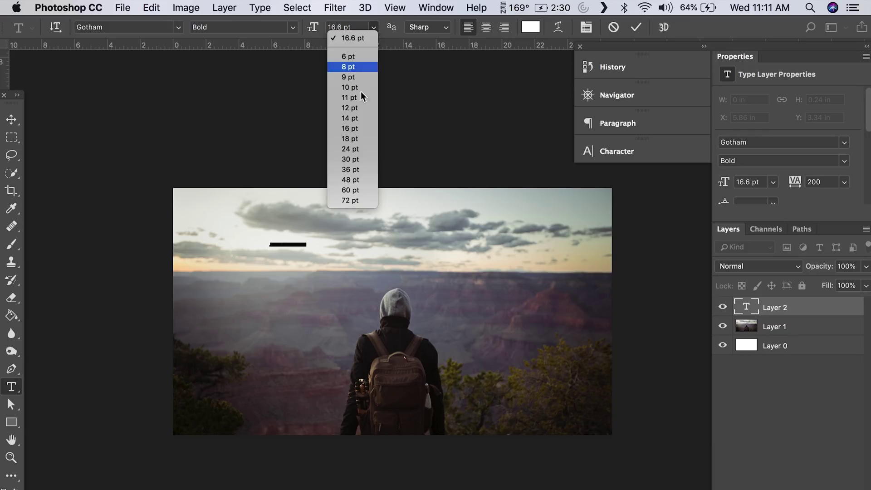
{"action": "left_click", "coordinate": [358, 158]}
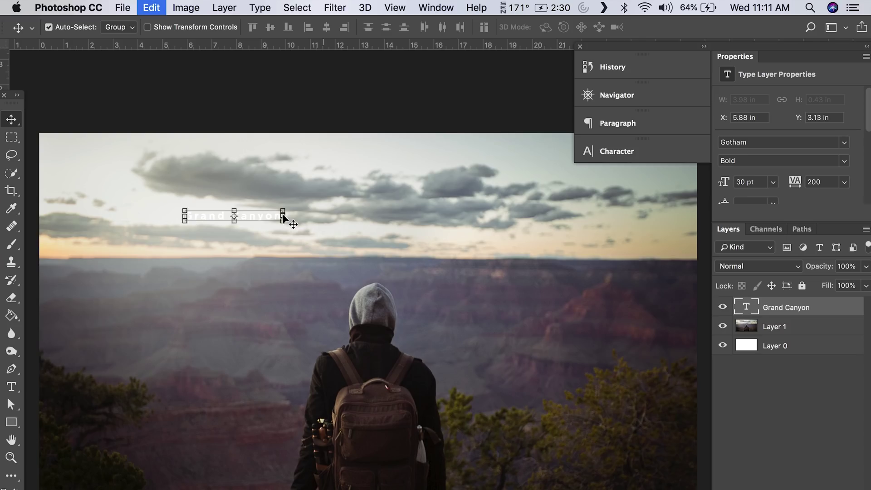
Scale the Grand Canyon title up to about 143.84 pt and move it toward the horizon
{"action": "key", "text": "super+t"}
{"action": "left_click_drag", "start_coordinate": [283, 211], "coordinate": [420, 194]}
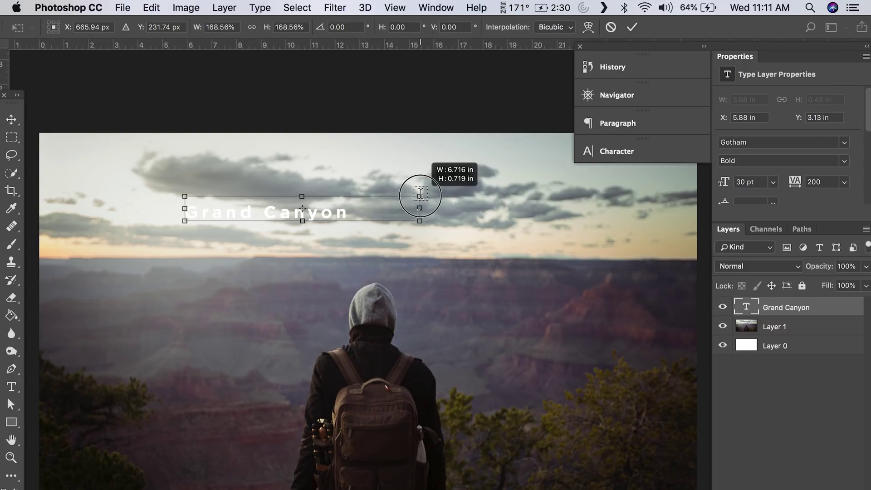
{"action": "left_click_drag", "start_coordinate": [473, 175], "coordinate": [651, 131]}
{"action": "key", "text": "Return"}
{"action": "key", "text": "super+minus"}
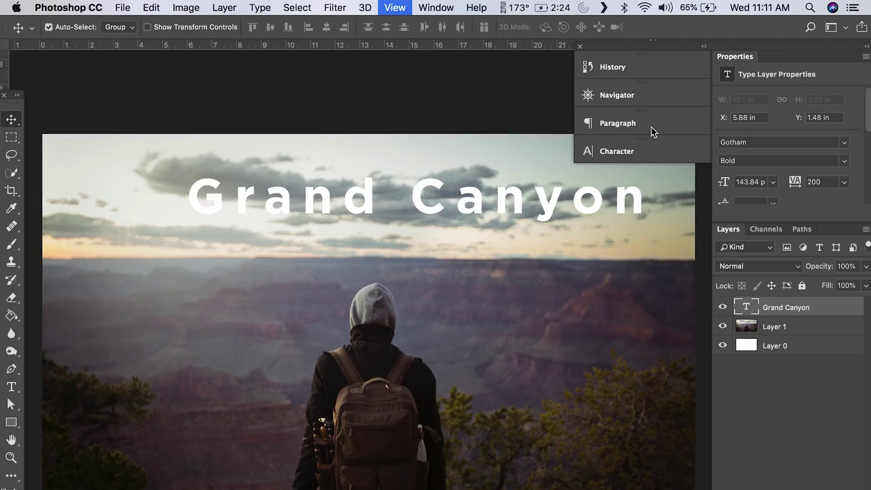
{"action": "left_click_drag", "start_coordinate": [464, 240], "coordinate": [445, 257]}
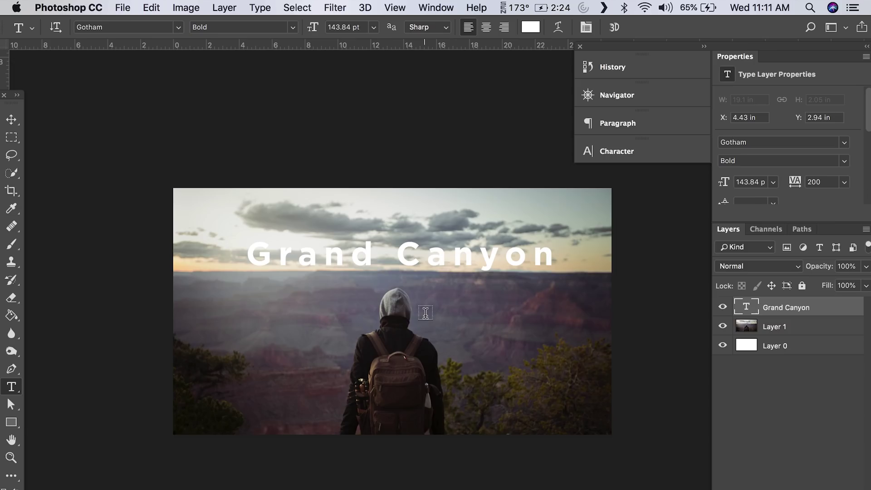
Add a 30 pt 'Travel Vlog' text layer beside the hood and set it to All Caps
{"action": "left_click", "coordinate": [426, 313]}
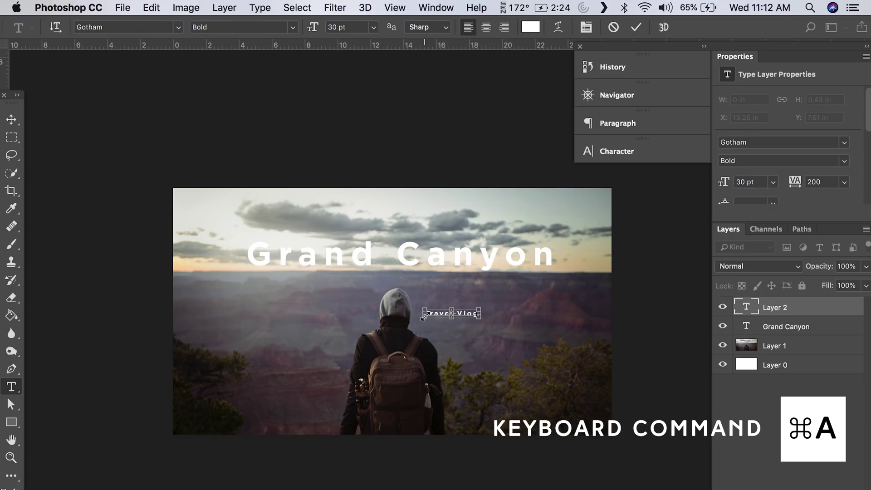
{"action": "key", "text": "super+a"}
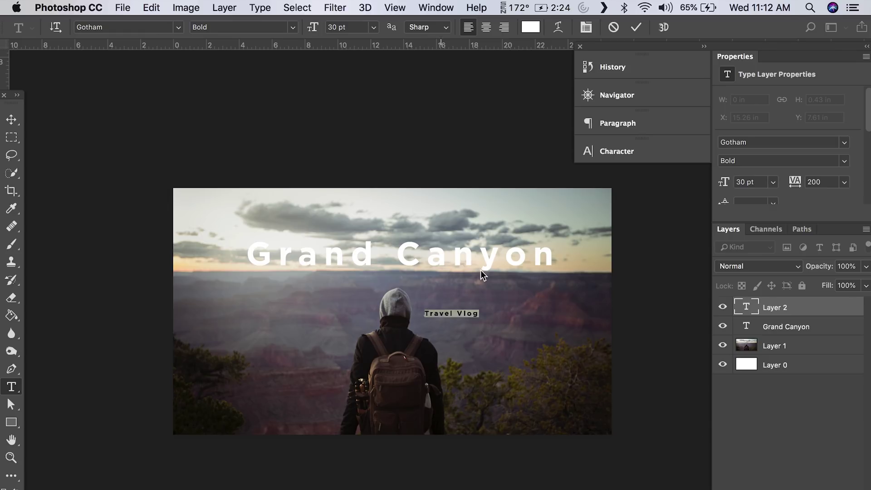
{"action": "left_click", "coordinate": [618, 154]}
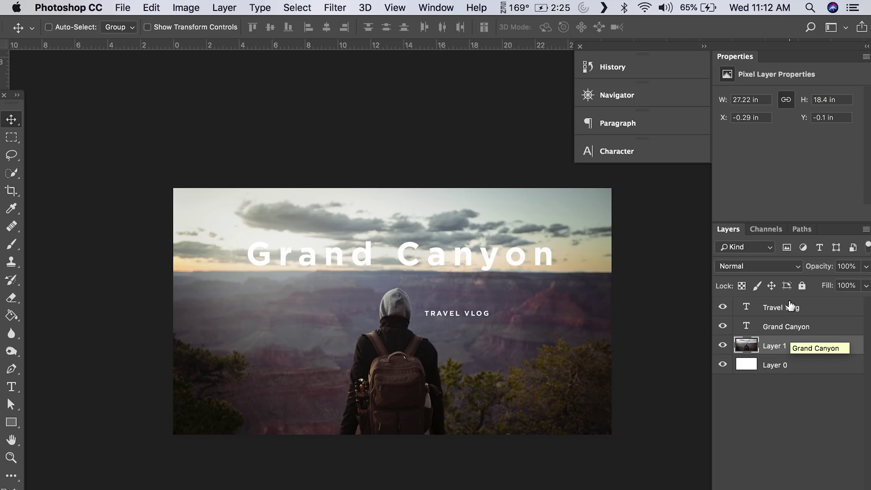
{"action": "left_click", "coordinate": [746, 327]}
Change the Grand Canyon title's font to Ball-Pen
{"action": "double_click", "coordinate": [746, 326]}
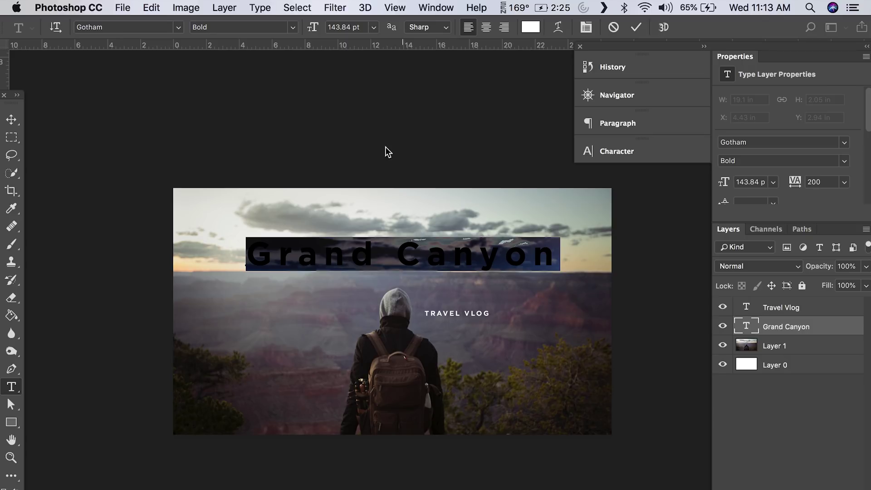
{"action": "left_click", "coordinate": [179, 27]}
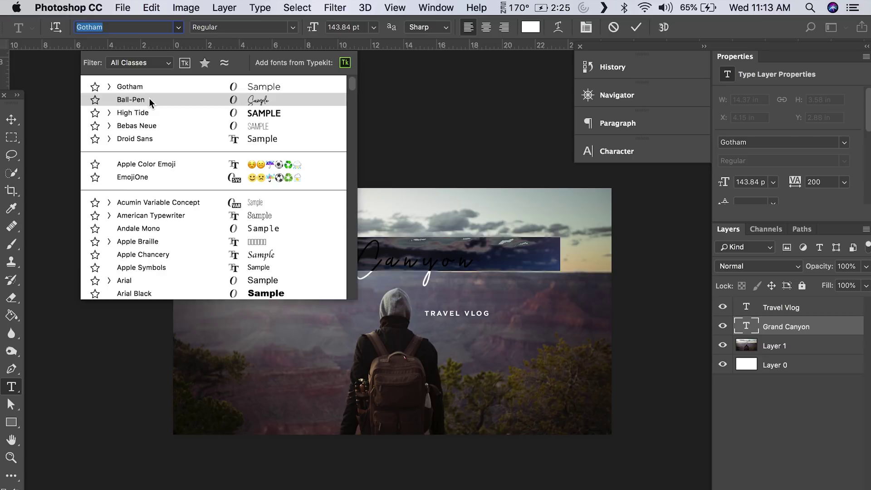
{"action": "left_click", "coordinate": [130, 100]}
{"action": "scroll", "coordinate": [419, 262], "scroll_direction": "up", "scroll_amount": 3}
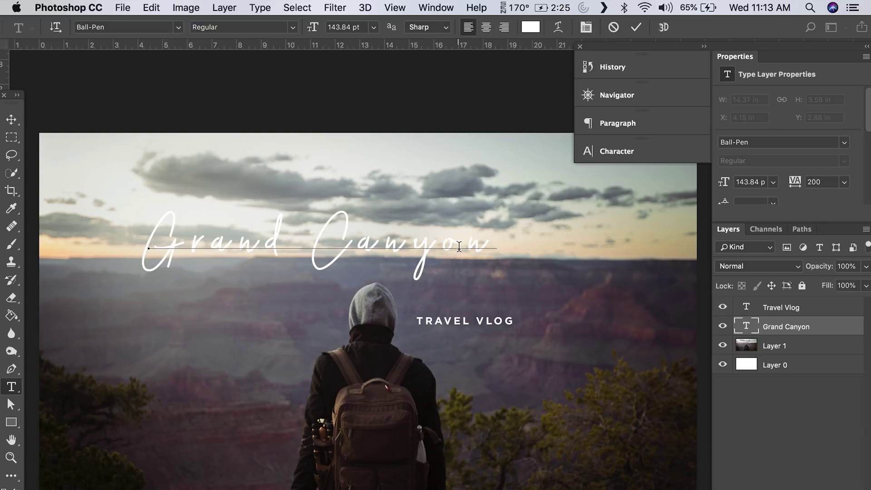
Set the Grand Canyon title's tracking to 0 in the Character panel
{"action": "key", "text": "super+a"}
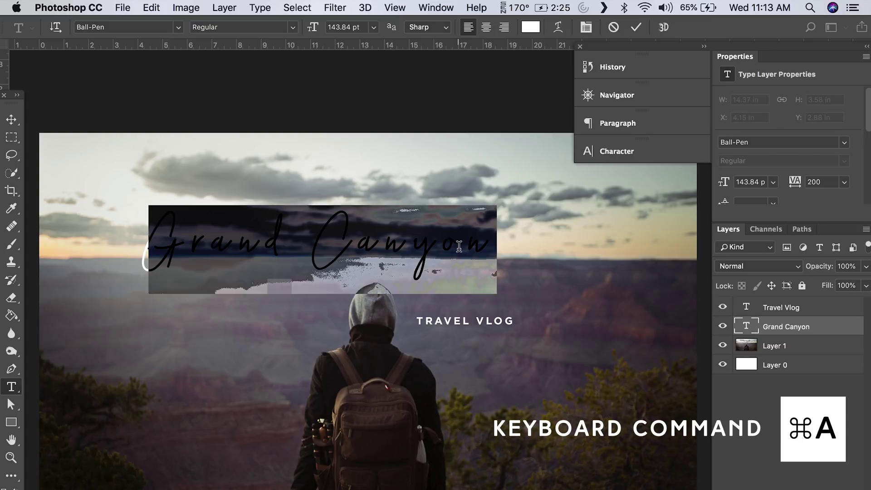
{"action": "left_click", "coordinate": [644, 145]}
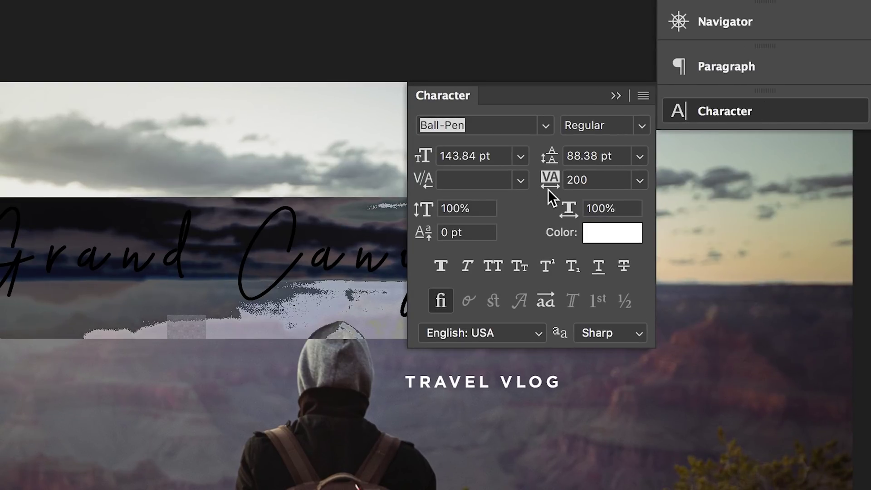
{"action": "left_click", "coordinate": [593, 180]}
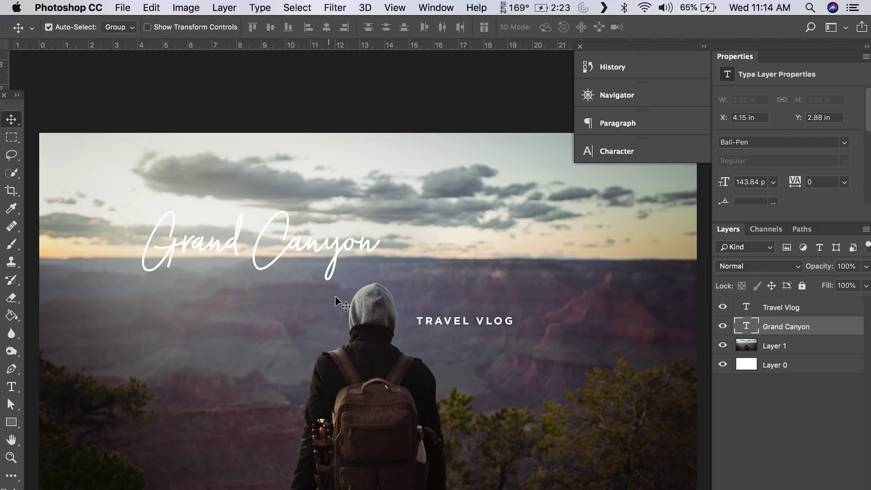
Scale the Ball-Pen title up to about 333 pt across the sky and reposition it
{"action": "key", "text": "super+t"}
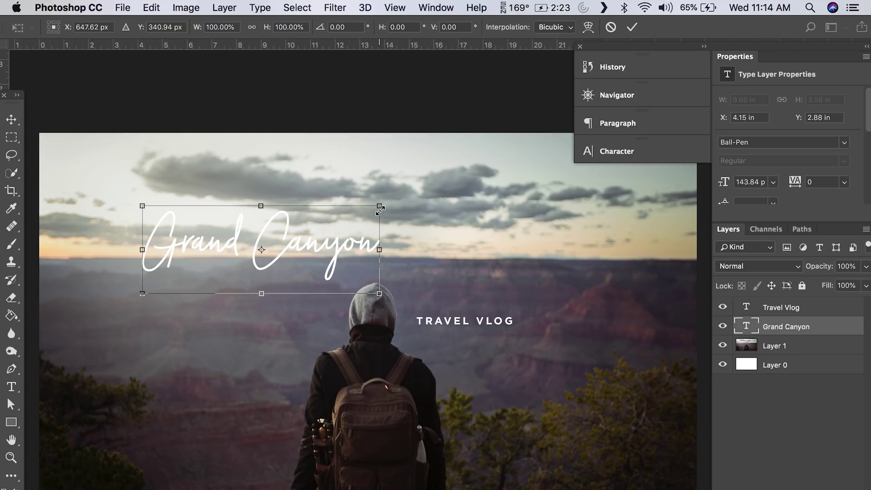
{"action": "left_click_drag", "start_coordinate": [388, 207], "coordinate": [699, 106]}
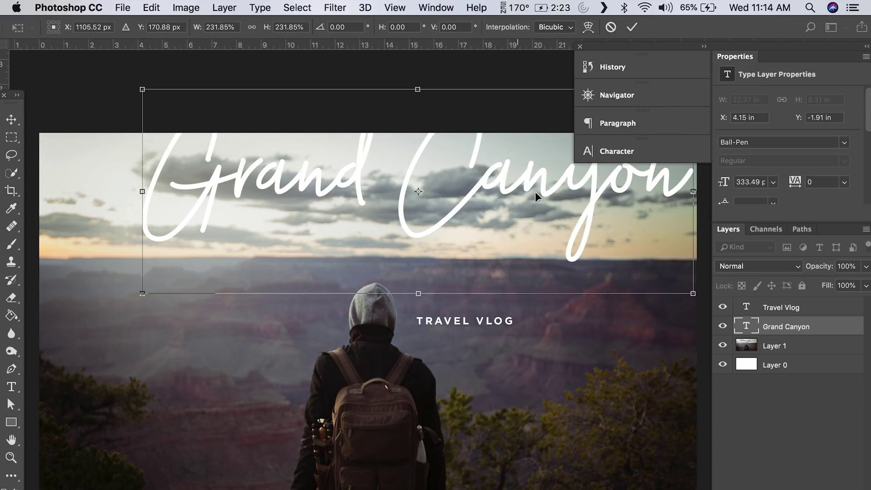
{"action": "left_click_drag", "start_coordinate": [510, 204], "coordinate": [505, 237]}
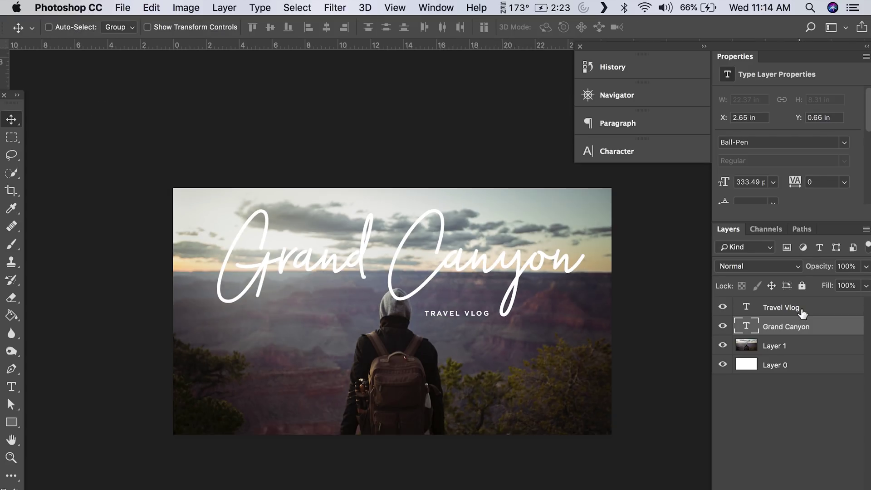
{"action": "left_click", "coordinate": [801, 310]}
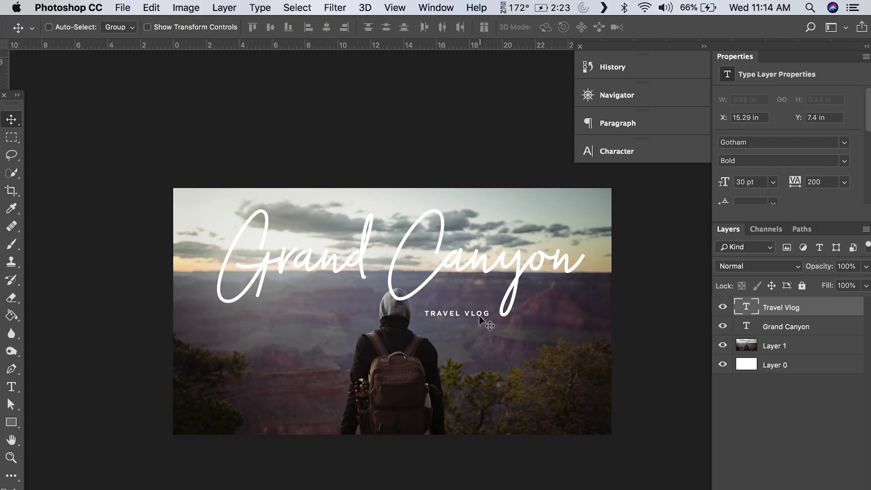
Scale TRAVEL VLOG, move it under the title's right end, and add a space between its words
{"action": "key", "text": "super+t"}
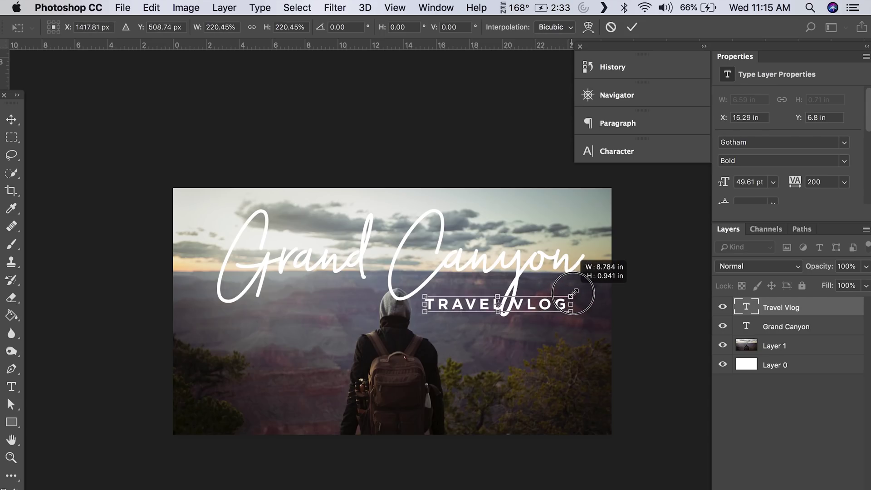
{"action": "key", "text": "Return"}
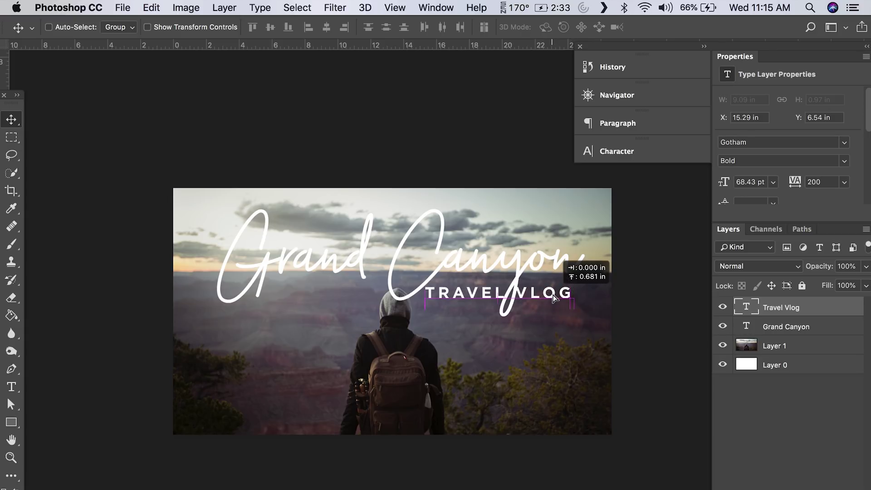
{"action": "key", "text": "super+t"}
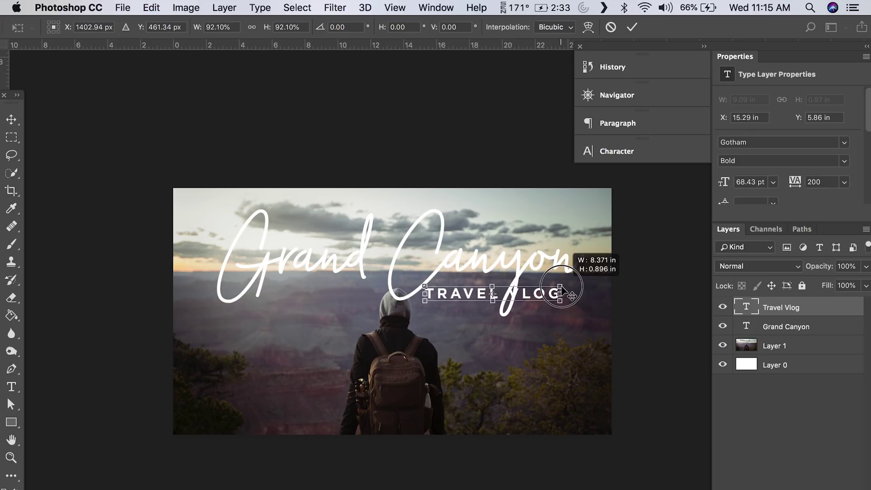
{"action": "key", "text": "Return"}
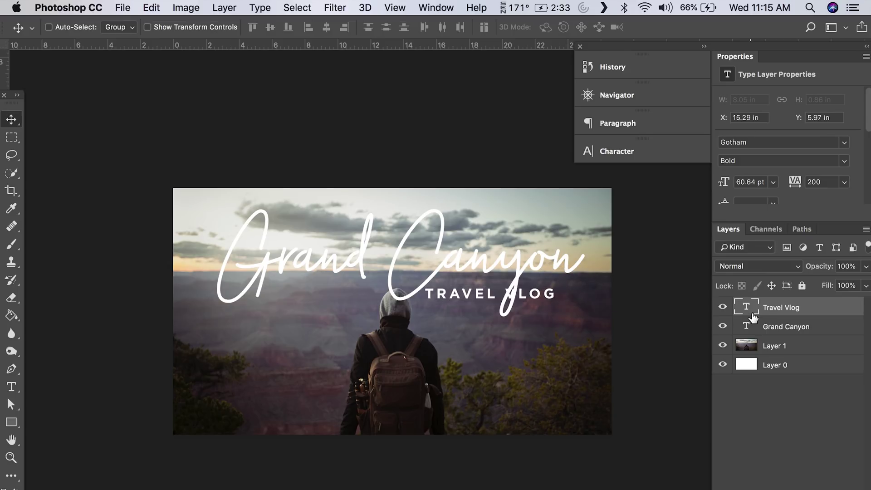
{"action": "double_click", "coordinate": [749, 313]}
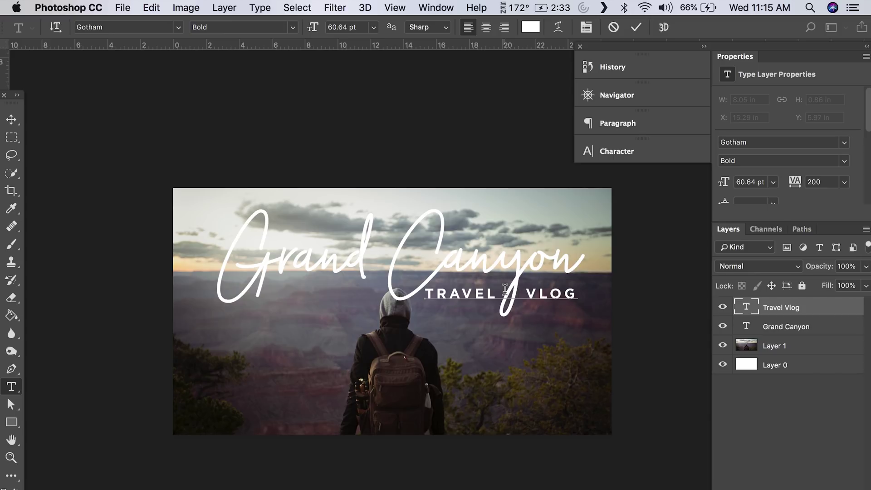
{"action": "left_click", "coordinate": [639, 29]}
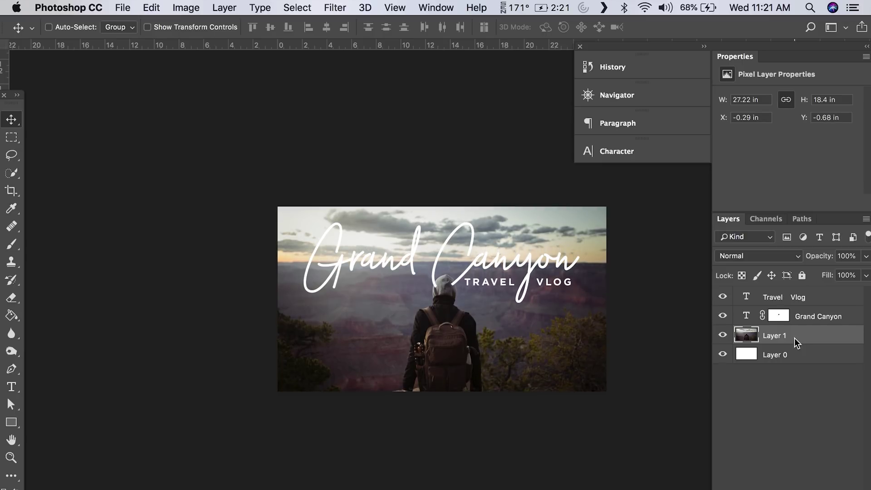
Nudge the canyon photo up and scale both text layers together by about 108.55%
{"action": "key", "text": "shift+Up"}
{"action": "key", "text": "shift+Up"}
{"action": "key", "text": "shift+Up"}
{"action": "key", "text": "shift+Up"}
{"action": "key", "text": "shift+Up"}
{"action": "key", "text": "shift+Up"}
{"action": "key", "text": "shift+Up"}
{"action": "key", "text": "shift+Up"}
{"action": "key", "text": "shift+Up"}
{"action": "key", "text": "shift+Up"}
{"action": "key", "text": "shift+Up"}
{"action": "key", "text": "shift+Up"}
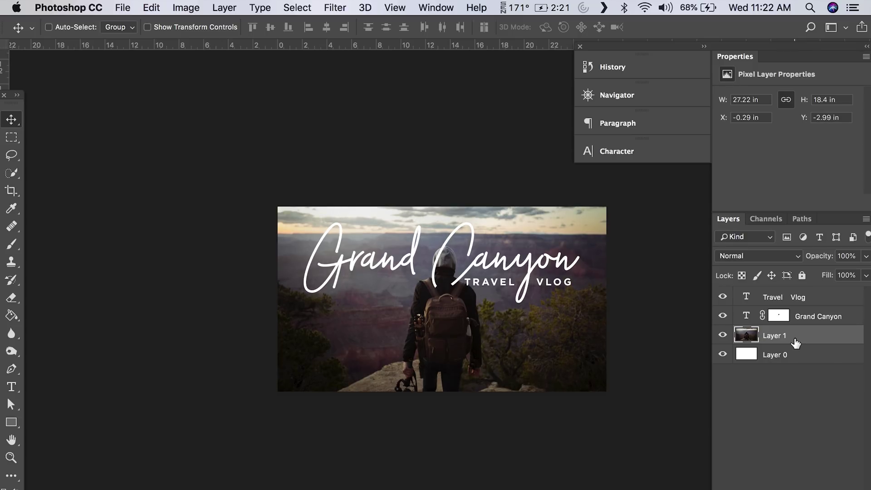
{"action": "left_click", "coordinate": [826, 313]}
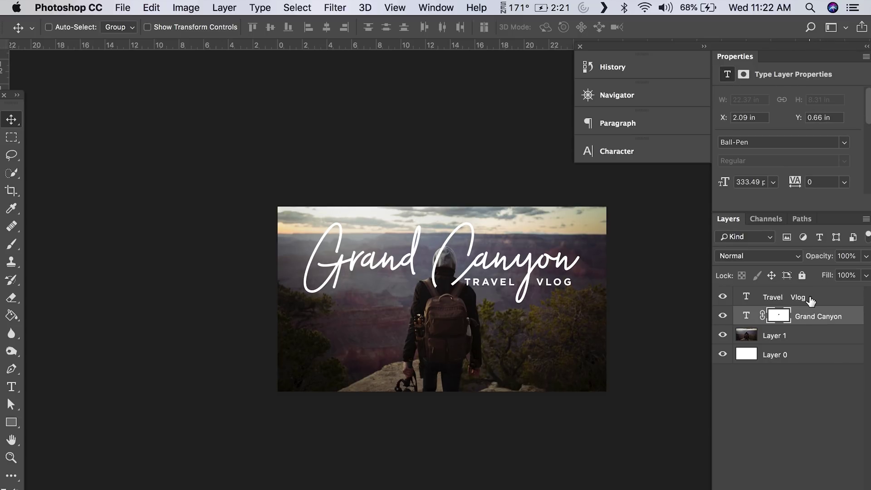
{"action": "left_click", "coordinate": [811, 300], "text": "shift"}
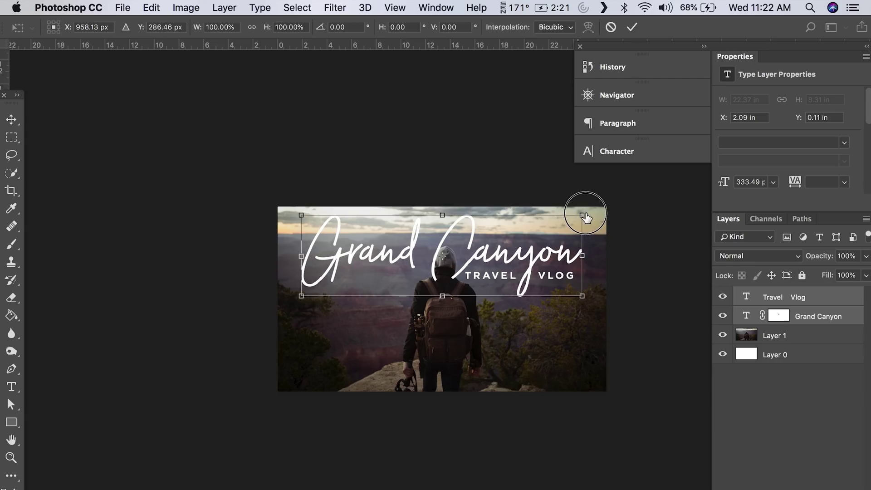
{"action": "left_click_drag", "start_coordinate": [583, 214], "coordinate": [595, 217]}
{"action": "key", "text": "Return"}
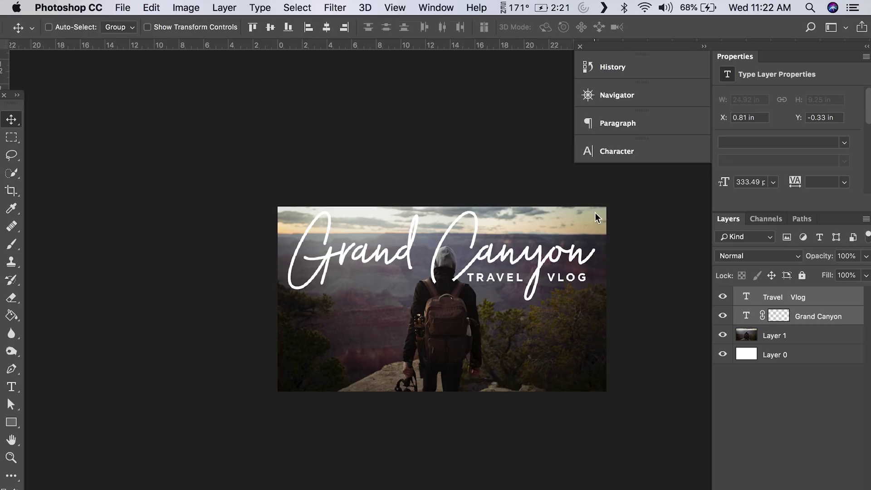
{"action": "left_click", "coordinate": [773, 405]}
{"action": "left_click", "coordinate": [783, 316]}
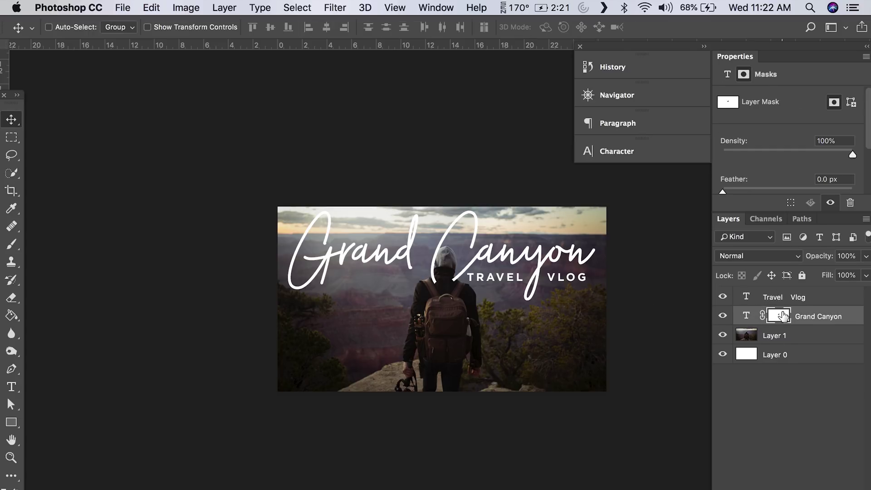
Paint black on the Grand Canyon mask with a small brush to hide the C over the hood
{"action": "key", "text": "super+equal"}
{"action": "key", "text": "super+equal"}
{"action": "key", "text": "super+equal"}
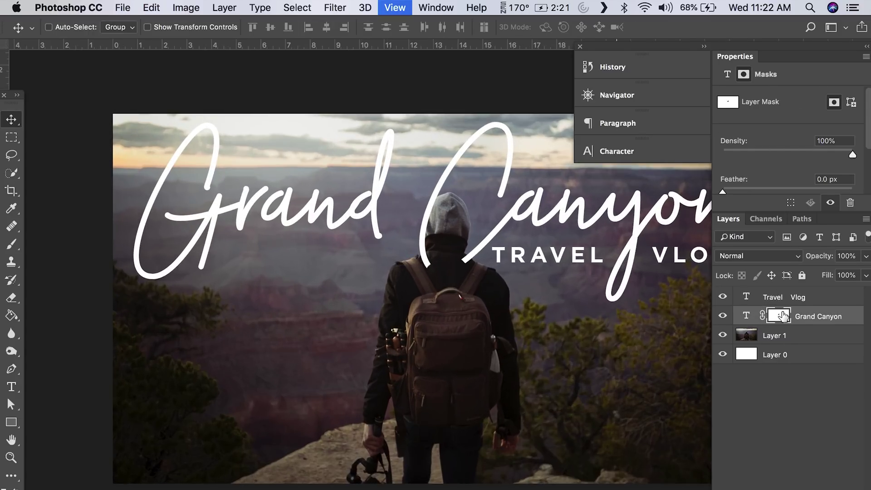
{"action": "key", "text": "b"}
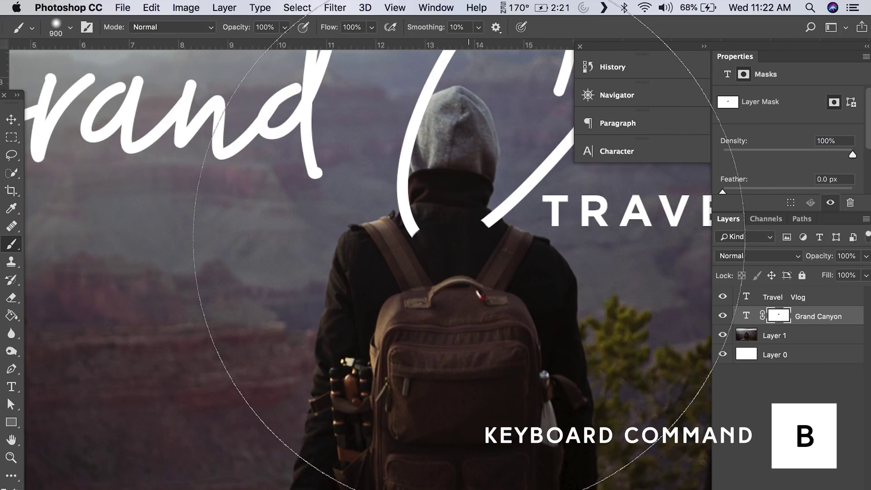
{"action": "key", "text": "super+equal"}
{"action": "key", "text": "bracketleft"}
{"action": "key", "text": "bracketleft"}
{"action": "key", "text": "bracketleft"}
{"action": "key", "text": "bracketleft"}
{"action": "key", "text": "bracketleft"}
{"action": "key", "text": "bracketleft"}
{"action": "key", "text": "bracketleft"}
{"action": "key", "text": "bracketleft"}
{"action": "key", "text": "bracketleft"}
{"action": "key", "text": "bracketleft"}
{"action": "key", "text": "bracketleft"}
{"action": "key", "text": "bracketleft"}
{"action": "key", "text": "bracketleft"}
{"action": "key", "text": "bracketleft"}
{"action": "key", "text": "bracketleft"}
{"action": "key", "text": "super+r"}
{"action": "key", "text": "super+equal"}
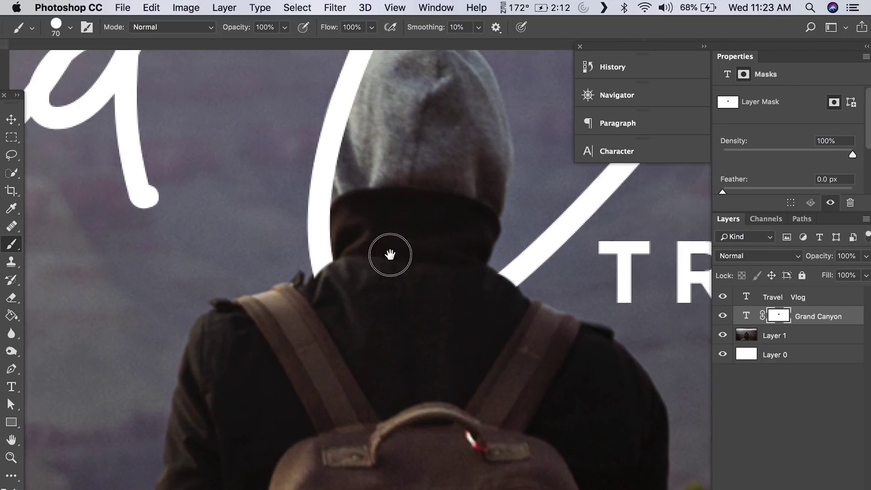
{"action": "left_click_drag", "start_coordinate": [390, 255], "coordinate": [390, 308]}
{"action": "key", "text": "bracketleft"}
{"action": "key", "text": "bracketleft"}
{"action": "key", "text": "super+r"}
{"action": "key", "text": "super+equal"}
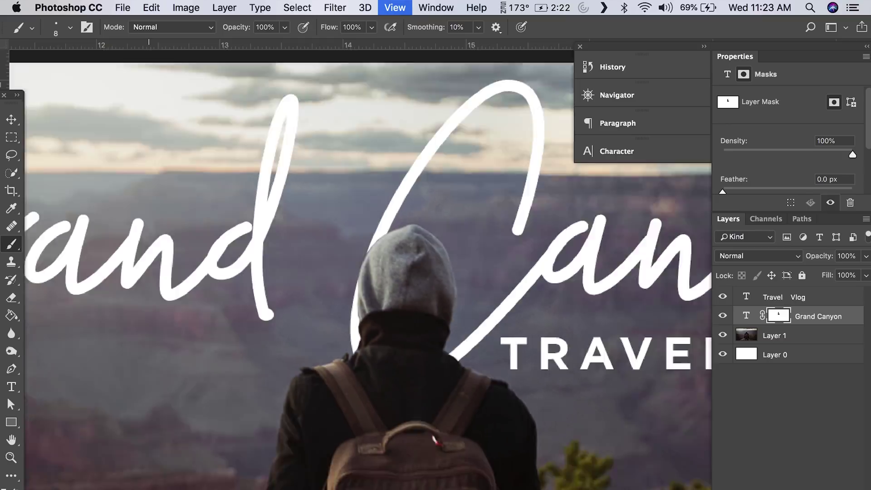
Zoom back out to the full thumbnail with the Move tool active and recenter it
{"action": "key", "text": "super+minus"}
{"action": "key", "text": "super+minus"}
{"action": "key", "text": "super+minus"}
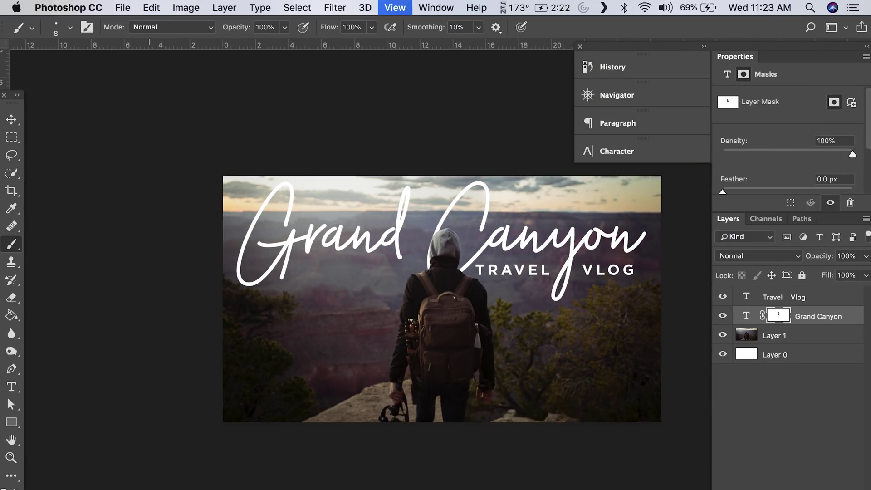
{"action": "key", "text": "v"}
{"action": "key", "text": "super+r"}
{"action": "left_click_drag", "start_coordinate": [593, 360], "coordinate": [570, 357]}
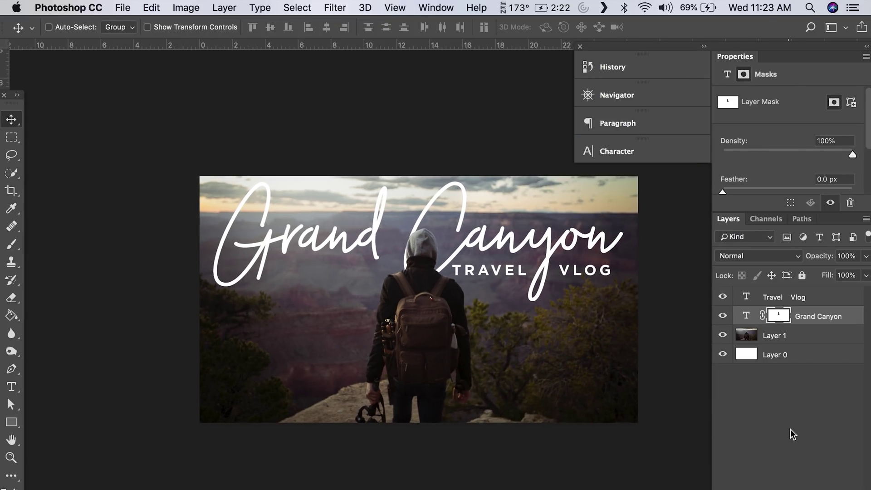
{"action": "left_click", "coordinate": [790, 429]}
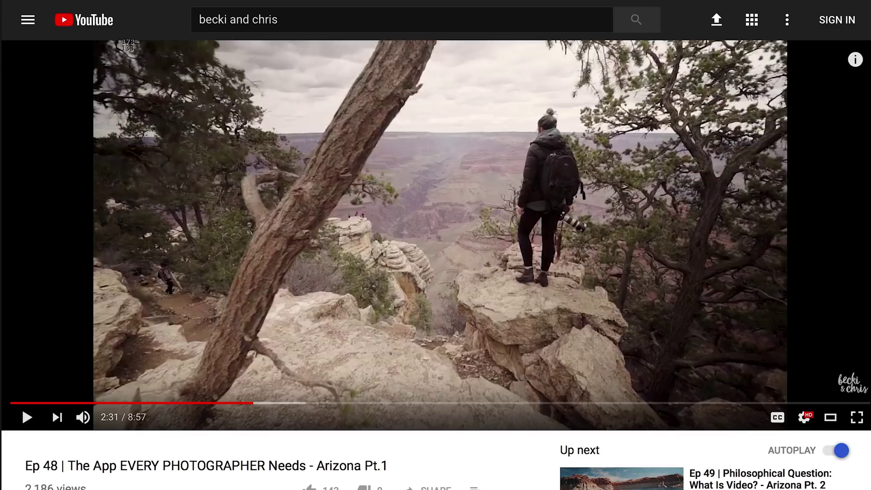
Screenshot the paused Ep 48 Arizona Pt.1 hiking frame in the YouTube player
{"action": "left_click_drag", "start_coordinate": [93, 41], "coordinate": [790, 429]}
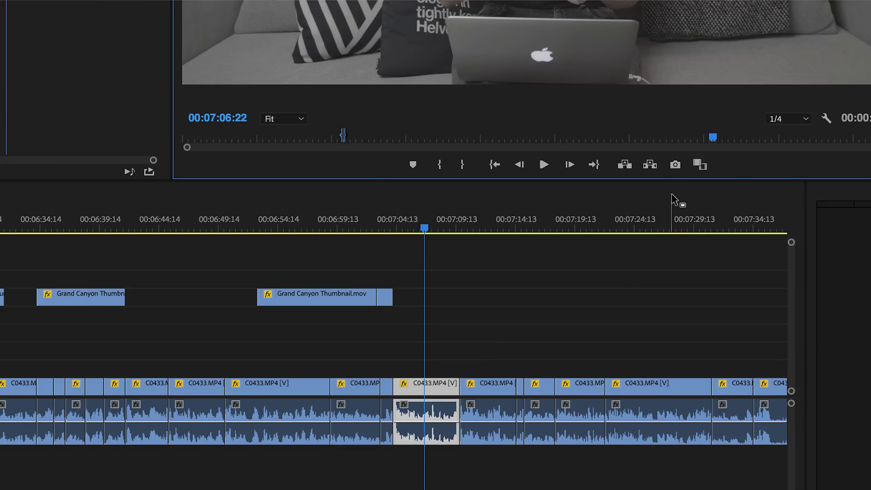
Export the current Program monitor frame as a JPEG still
{"action": "left_click", "coordinate": [674, 165]}
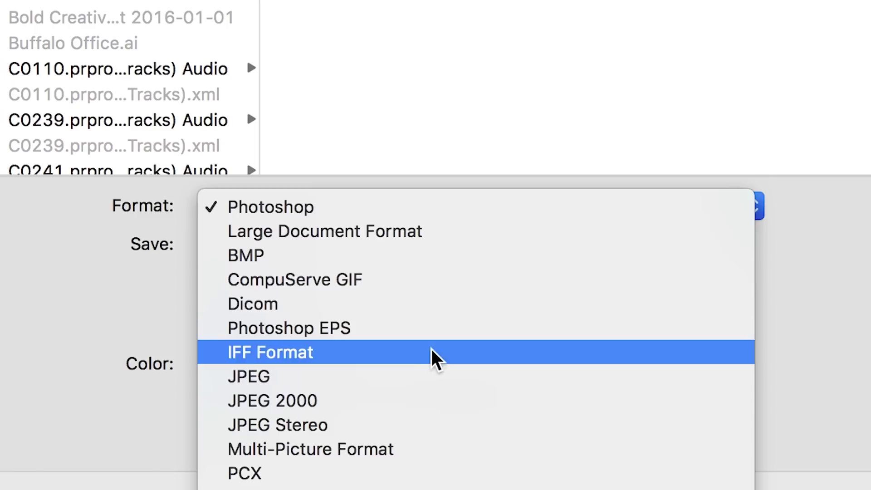
{"action": "left_click", "coordinate": [412, 378]}
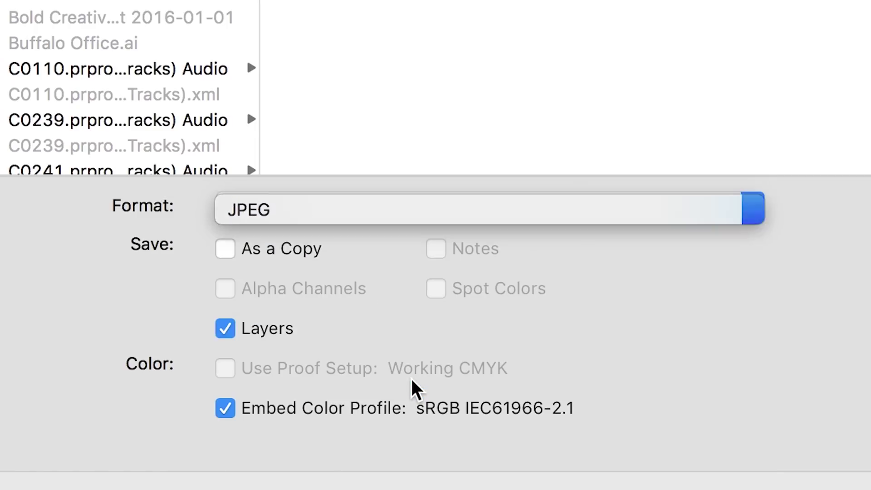